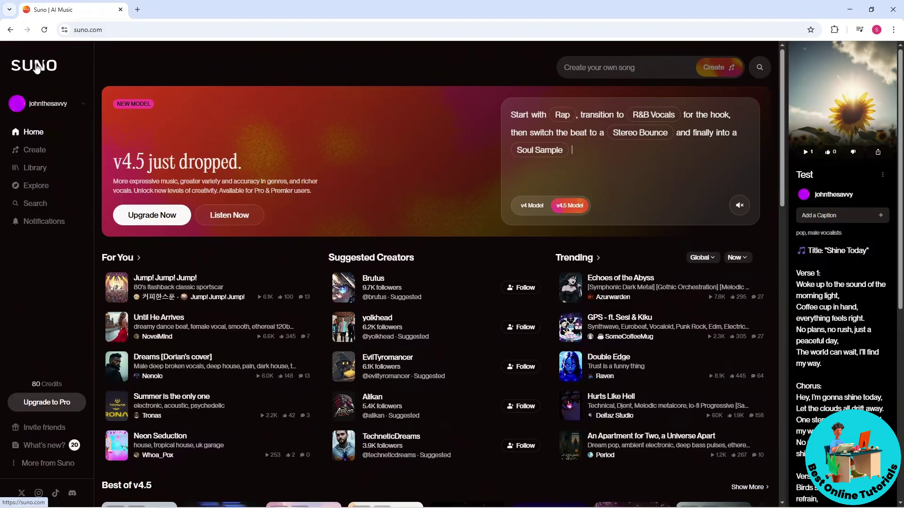
- Reload Suno, go to Create, and open the 2:21 Test song's options menu
{"action": "left_click", "coordinate": [109, 31]}
{"action": "key", "text": "Return"}
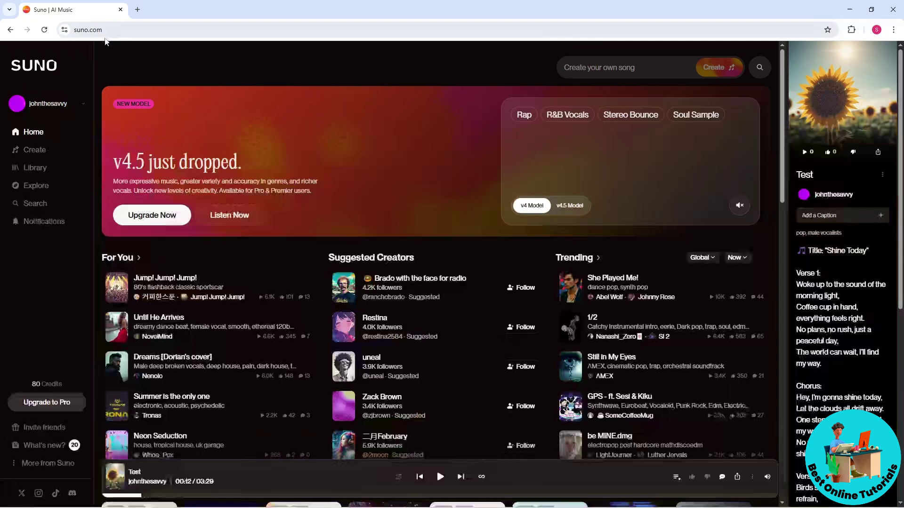
{"action": "left_click", "coordinate": [34, 152]}
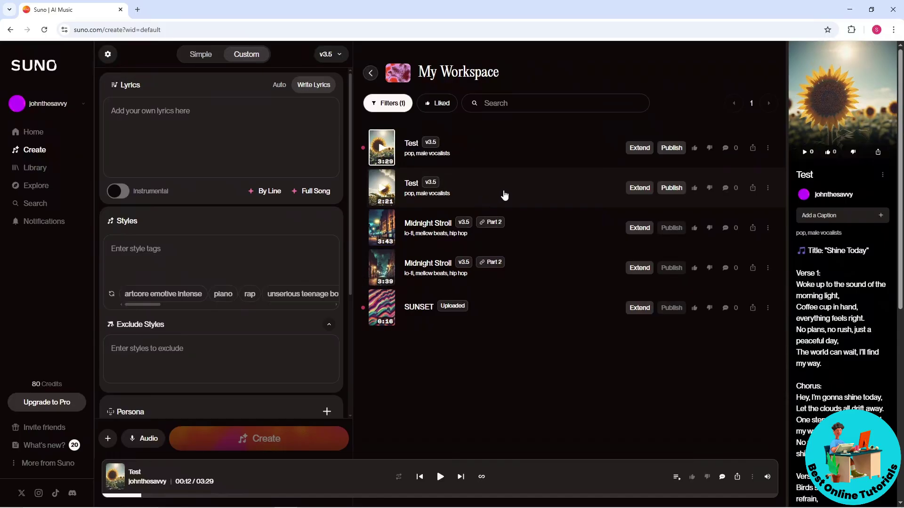
{"action": "left_click", "coordinate": [768, 189]}
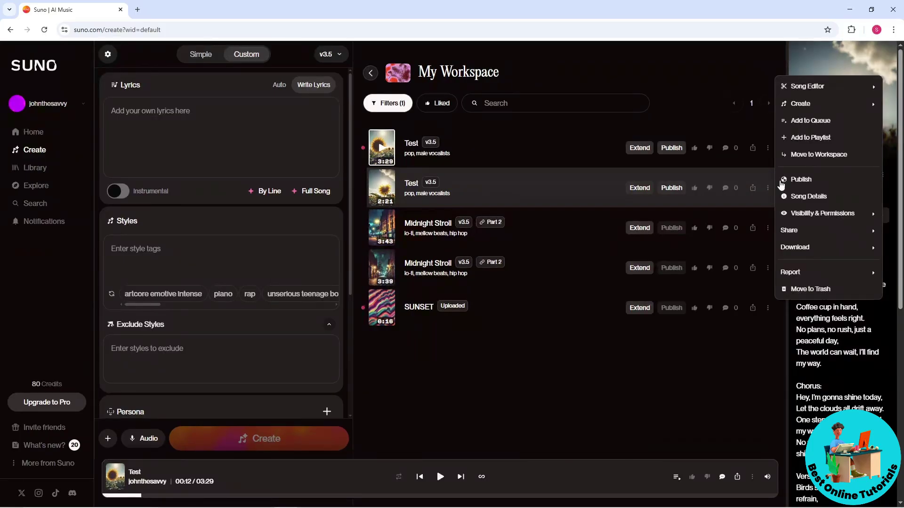
{"action": "left_click", "coordinate": [818, 108]}
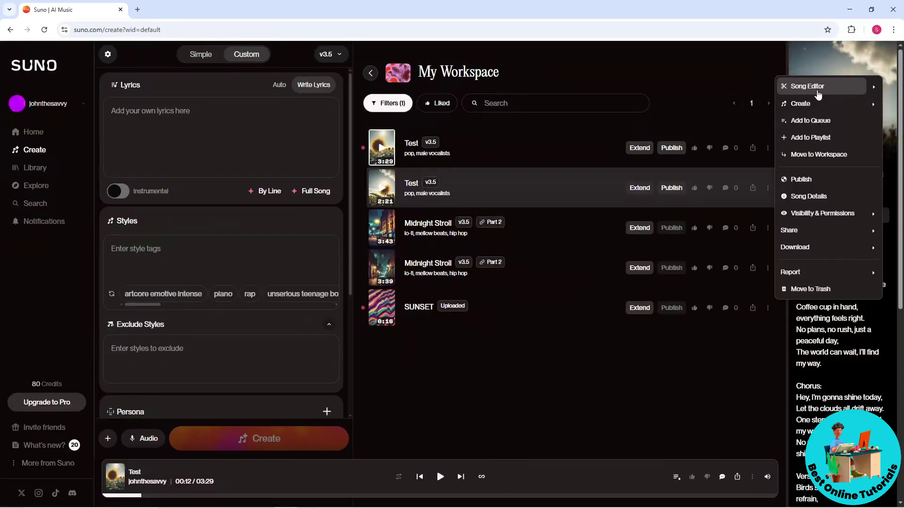
- Open the 2:21 Test song in the Song Editor and switch to Replace Section
{"action": "left_click", "coordinate": [816, 88]}
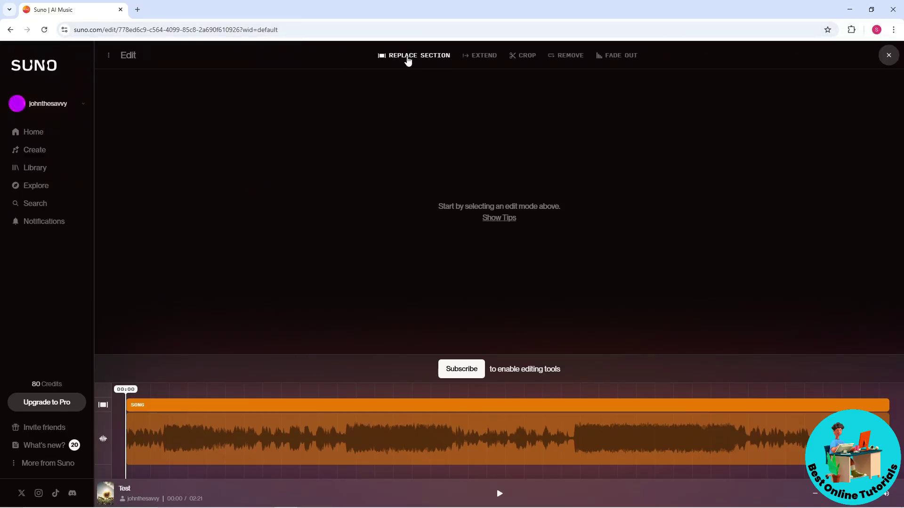
{"action": "left_click", "coordinate": [408, 61]}
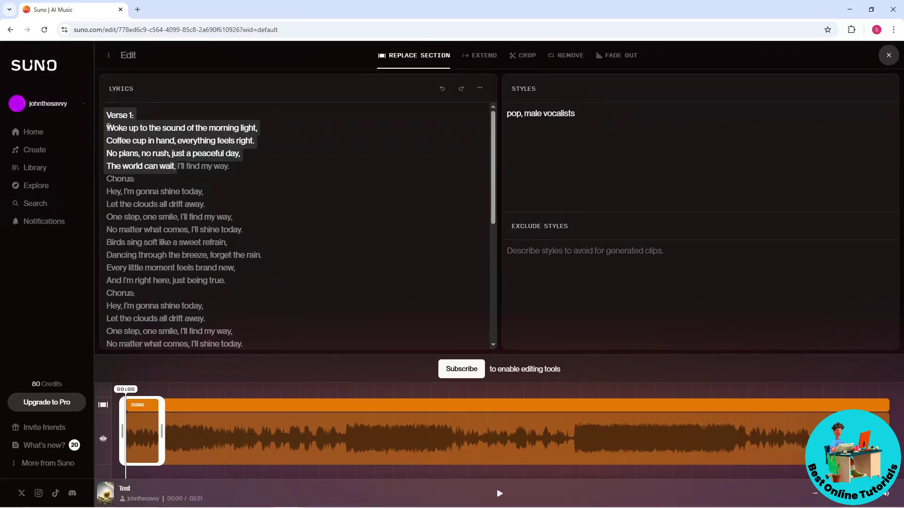
- Replace the four Verse 1 lines with pasted lyrics starting 'And I'll take it all'
{"action": "left_click_drag", "start_coordinate": [107, 128], "coordinate": [232, 163]}
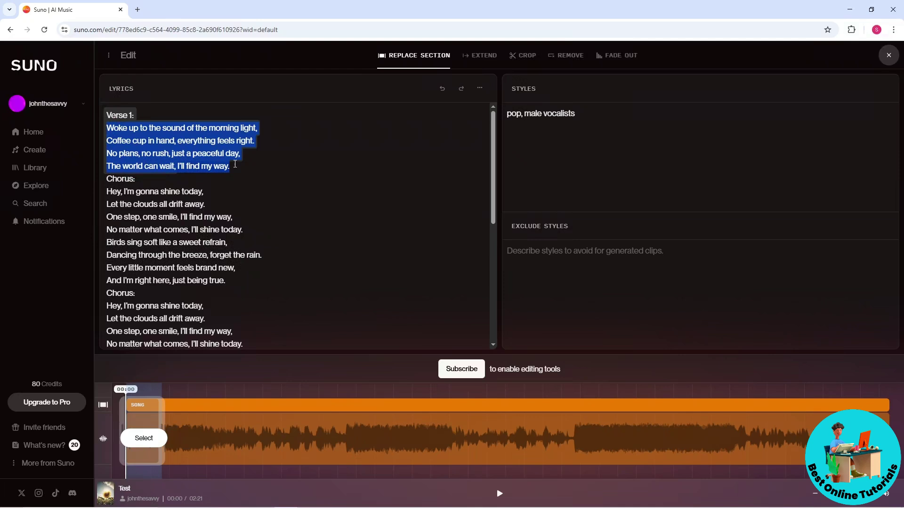
{"action": "left_click_drag", "start_coordinate": [235, 165], "coordinate": [108, 129]}
{"action": "type", "text": "And I'll take it all, one dream at a time. Final Chorus: Hey, I'm gonna shine today, Let the dark just fade away. With hope in my heart, come what may, I'll rise again — I'll shine today."}
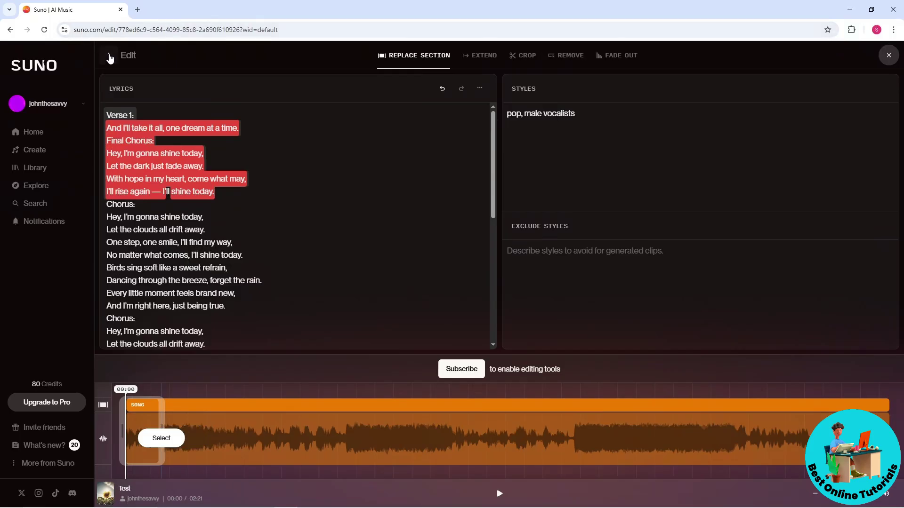
{"action": "left_click", "coordinate": [110, 56]}
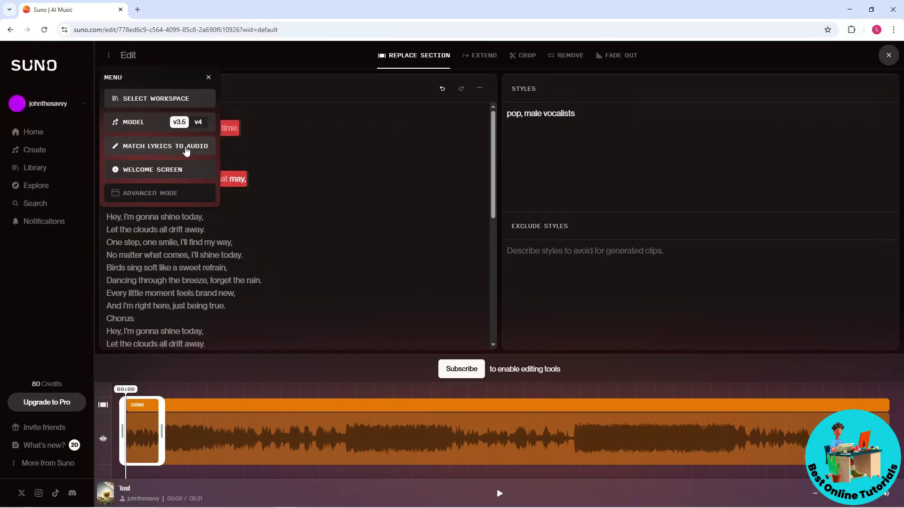
{"action": "left_click", "coordinate": [209, 78]}
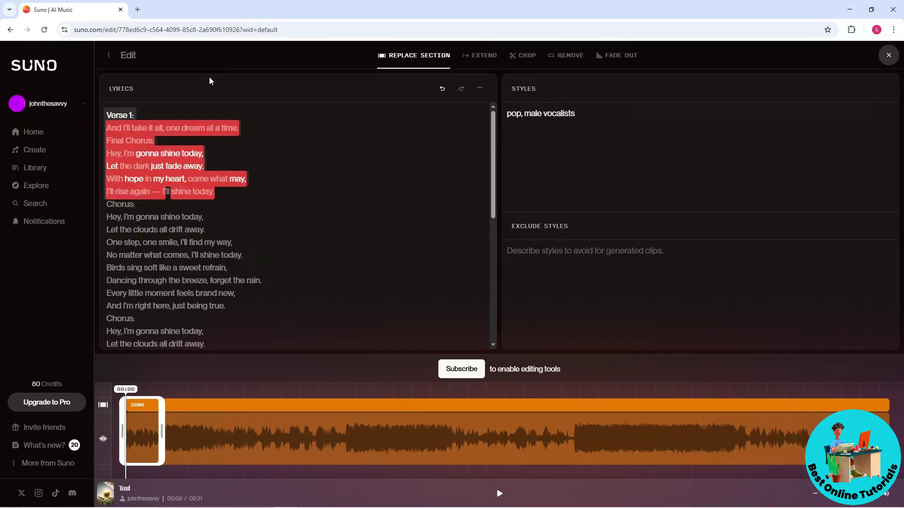